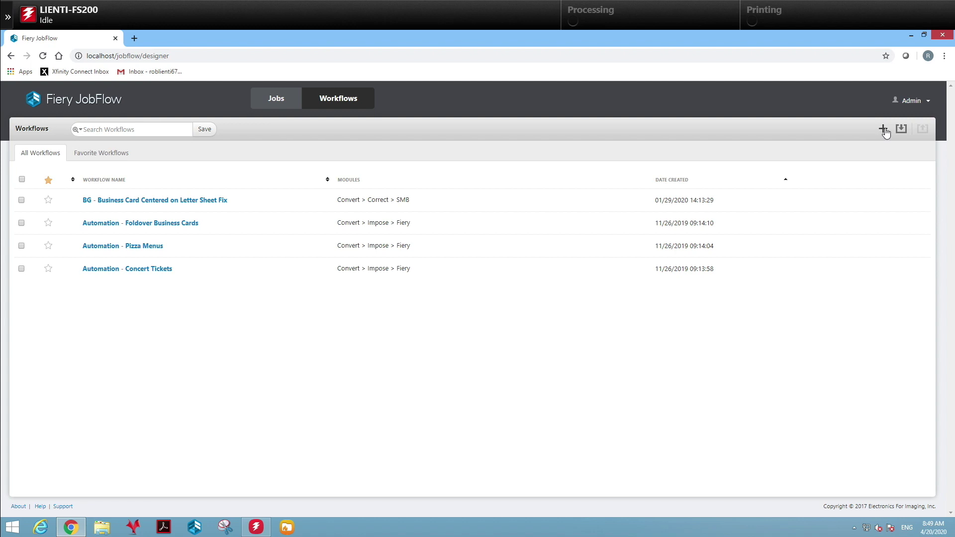
Step: Create a new workflow named 'Single Sided Business Cards'
click(884, 129)
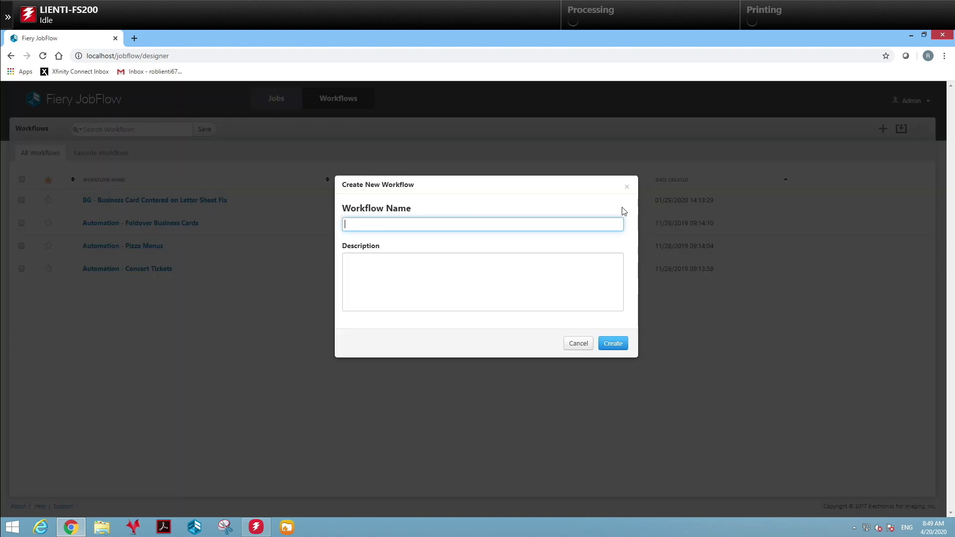
text(Single Sided B)
text(usiness Car)
text(ds)
click(614, 343)
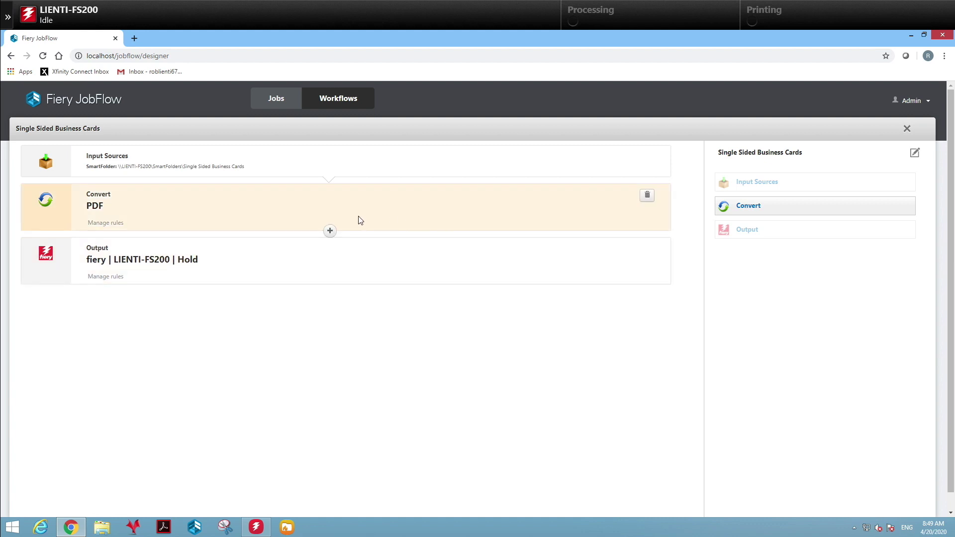
Step: Add an Impose step after Convert using the My_Business_Cards template
click(330, 231)
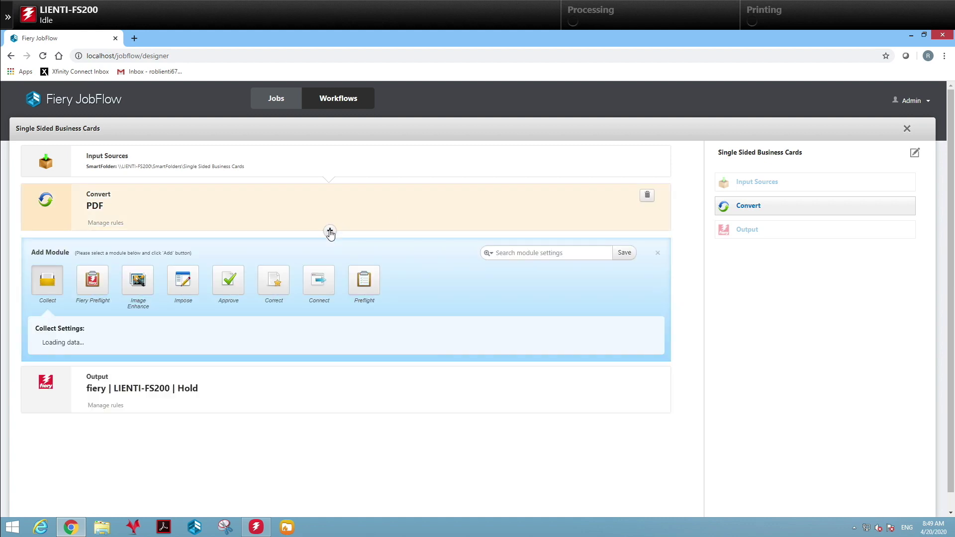
click(185, 285)
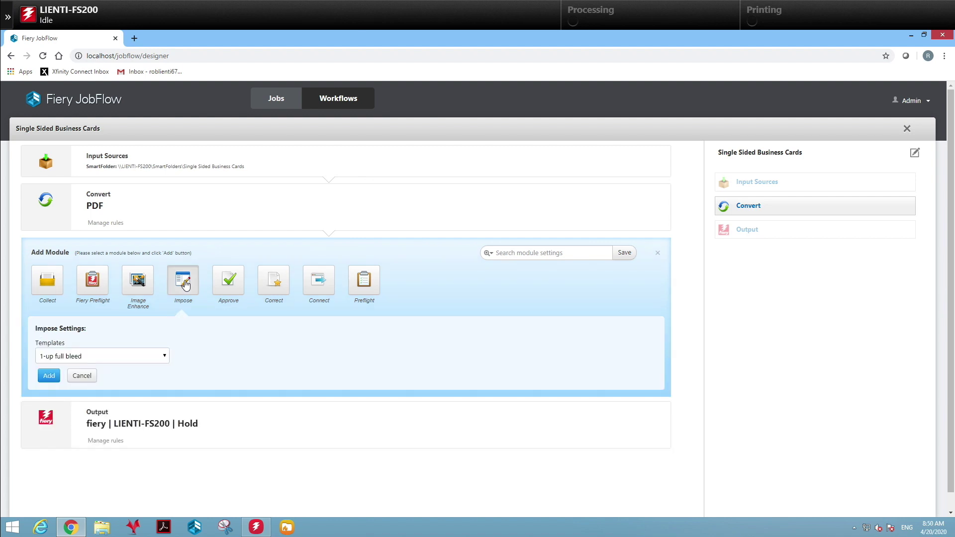
click(164, 356)
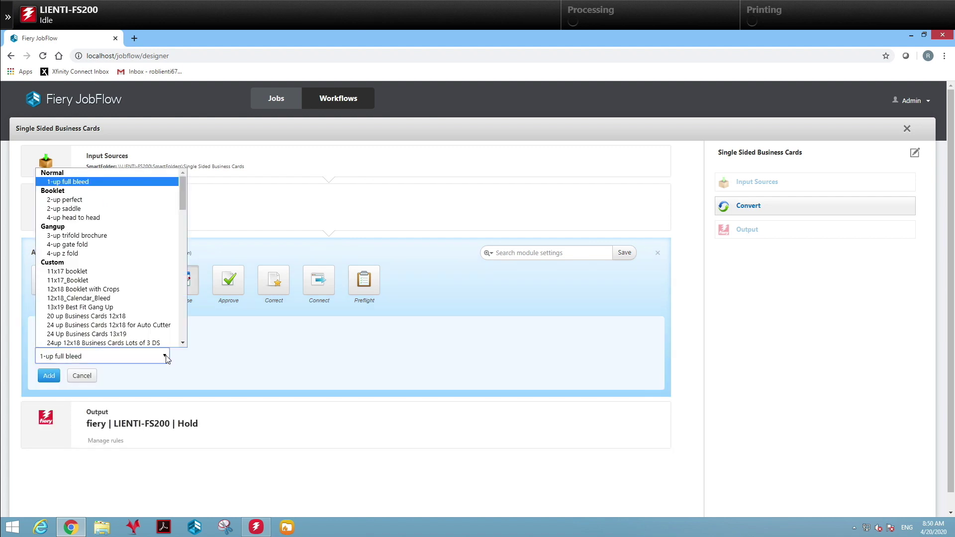
drag(184, 185, 183, 253)
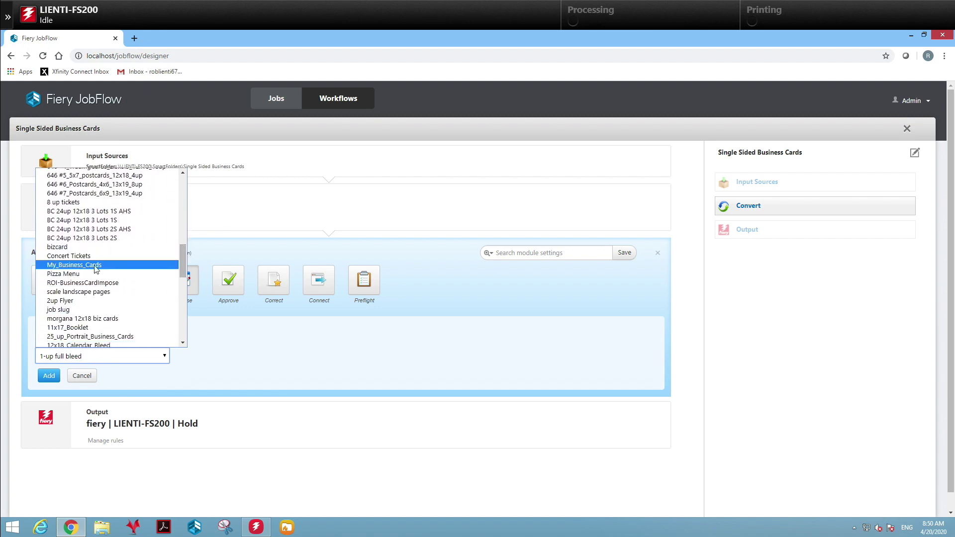
click(79, 270)
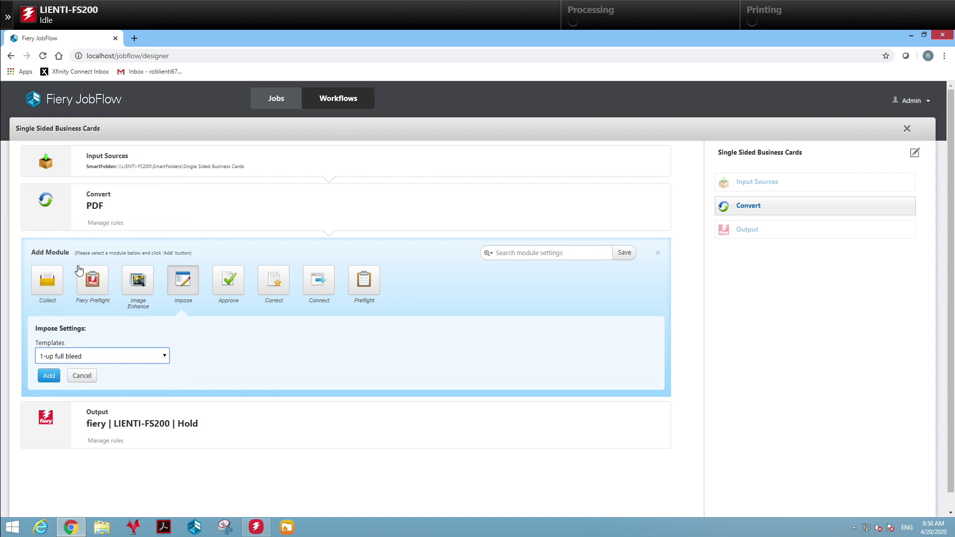
click(49, 375)
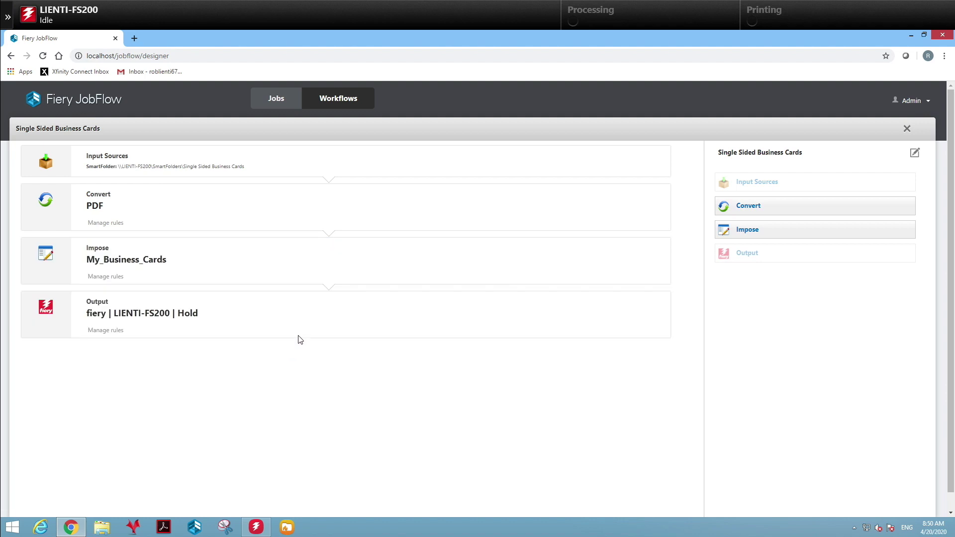
Step: Set the Output step's job preset to 500_Single_Sided_Business_Cards, save, and close the editor
mouse_move(345, 314)
click(647, 304)
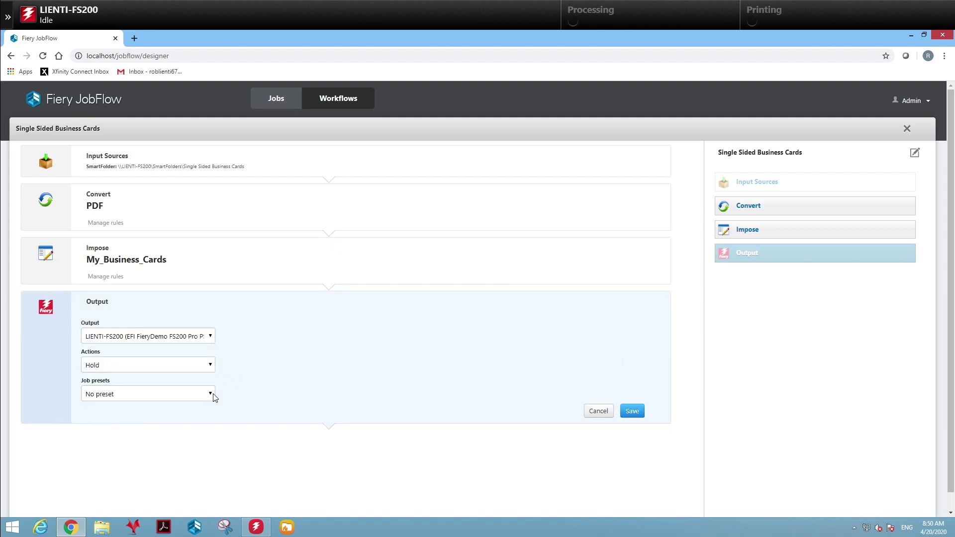
click(213, 397)
click(185, 424)
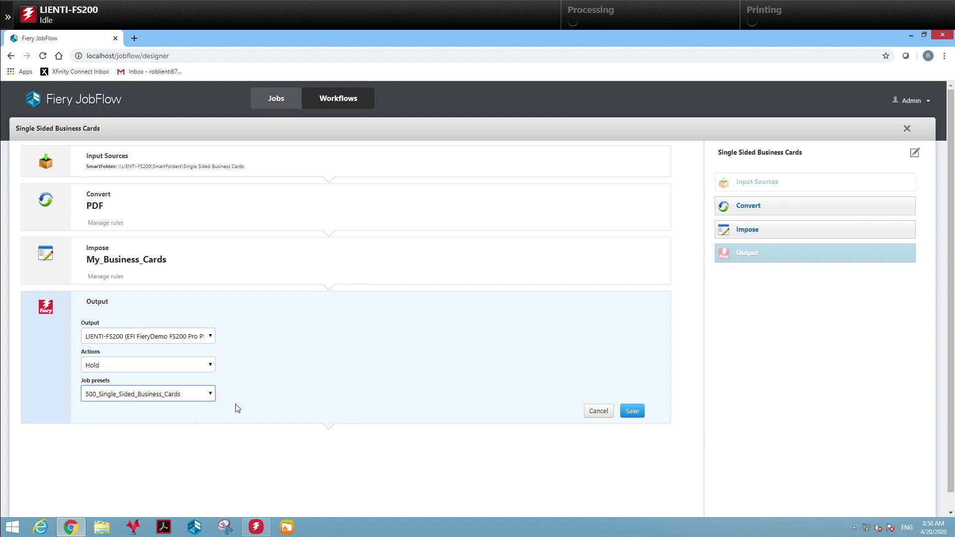
click(632, 411)
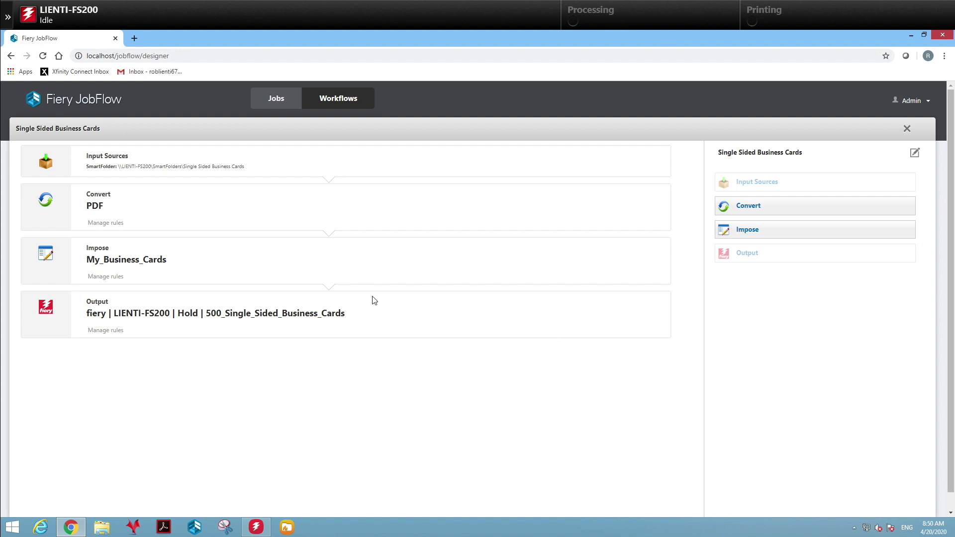
click(907, 128)
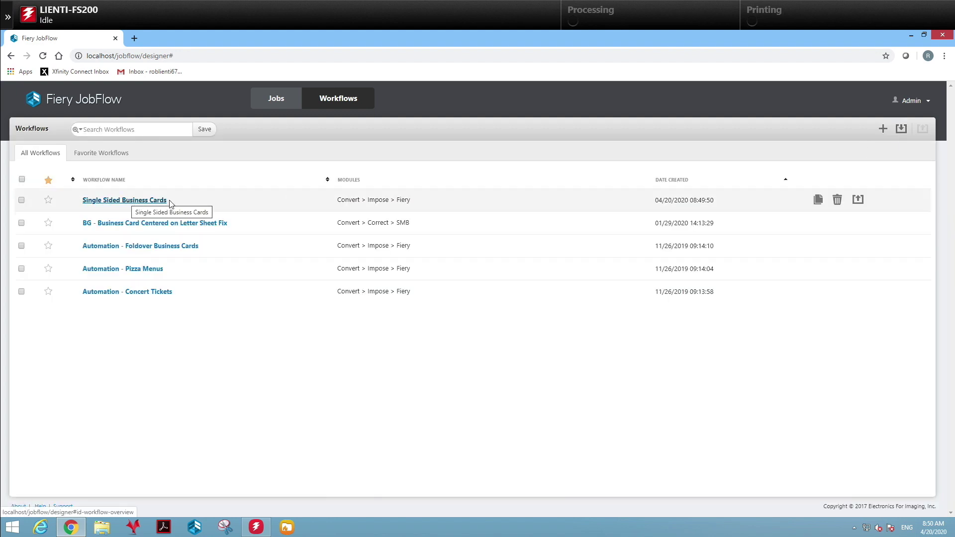
Step: Duplicate Single Sided Business Cards as a new workflow named 'Double Sided Business Cards'
click(817, 200)
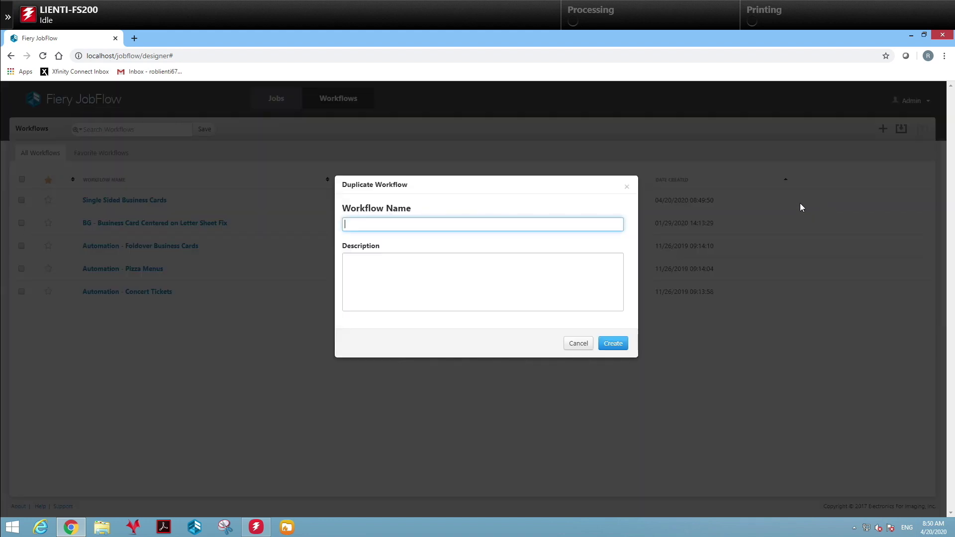
text(Do)
text(uble)
text( Side)
text(d Business )
text(Cards)
click(609, 343)
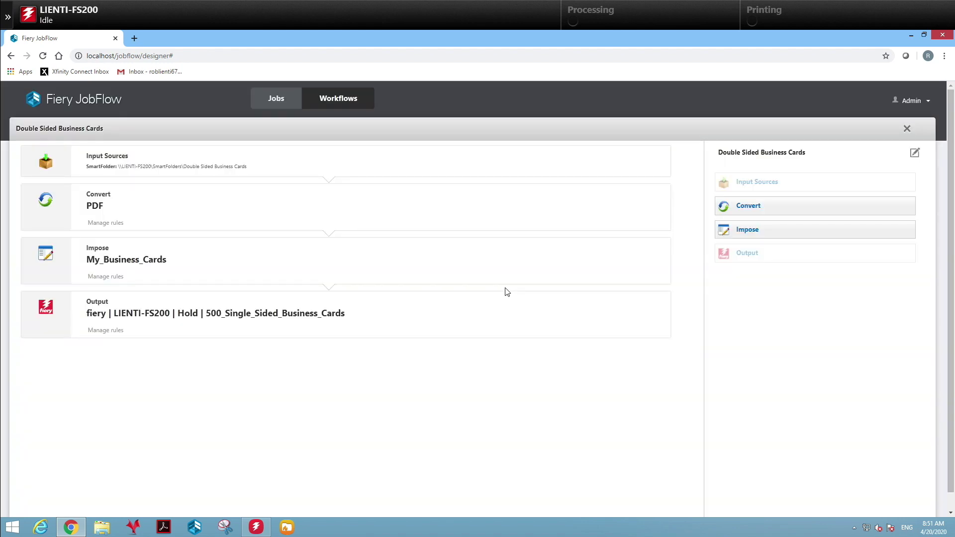
mouse_move(448, 315)
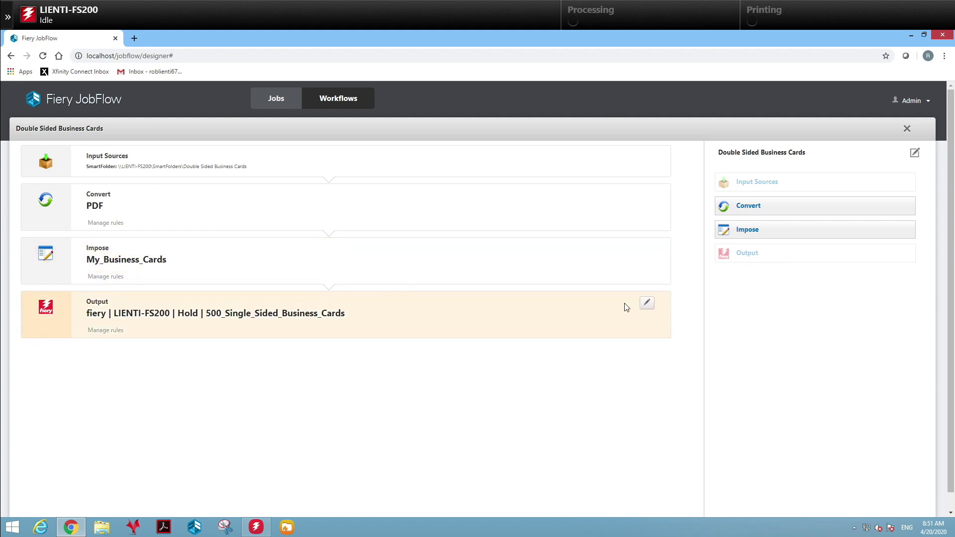
Step: Switch the copy's output preset to 500_Double_Sided_Business_Cards, save, and close the editor
click(647, 304)
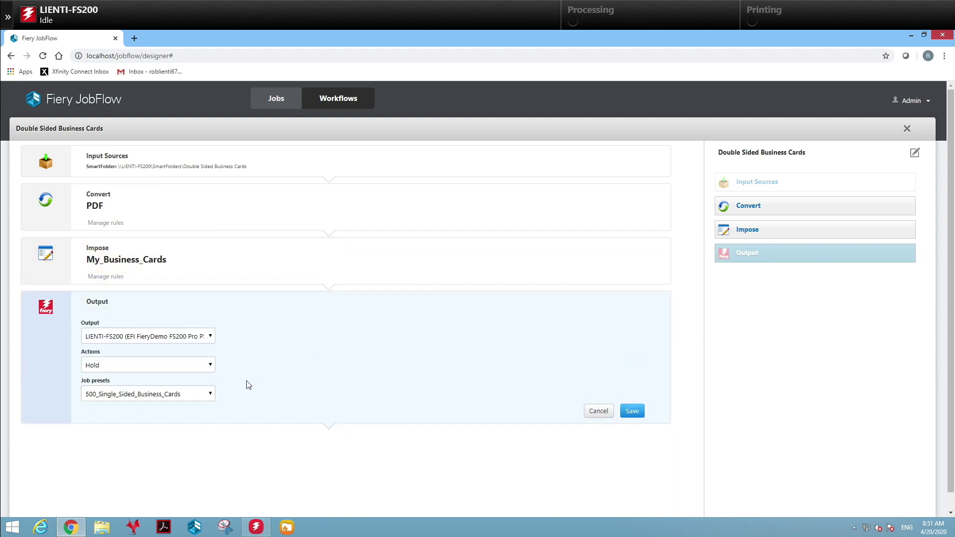
click(210, 394)
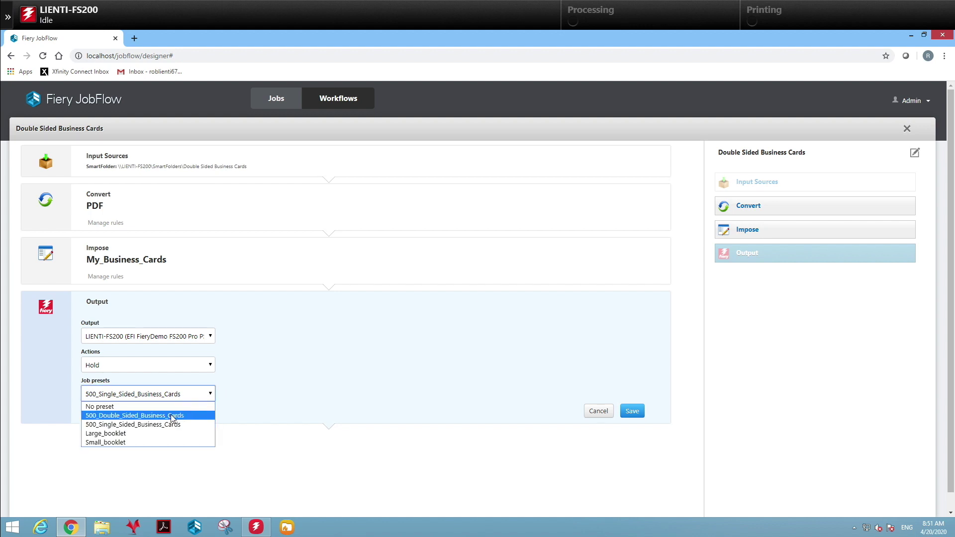
click(194, 415)
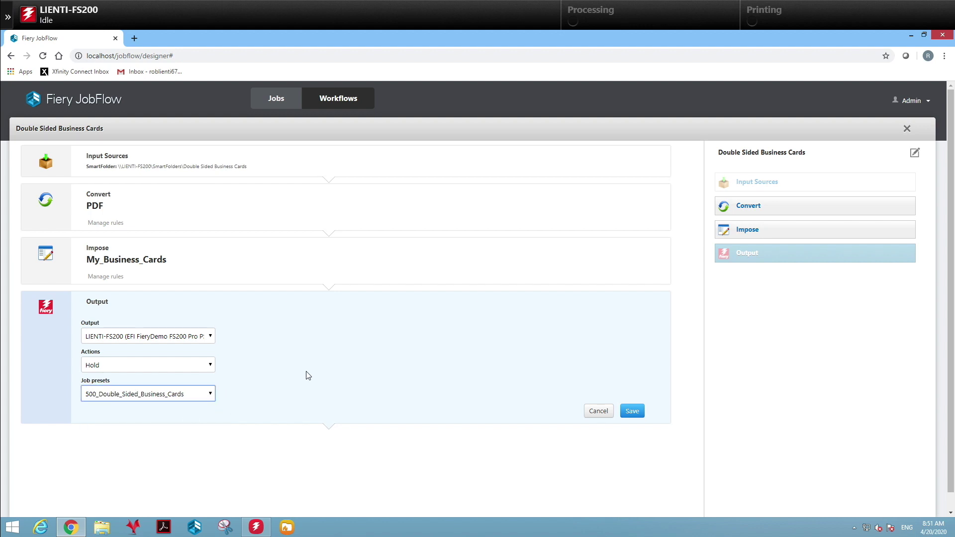
click(632, 412)
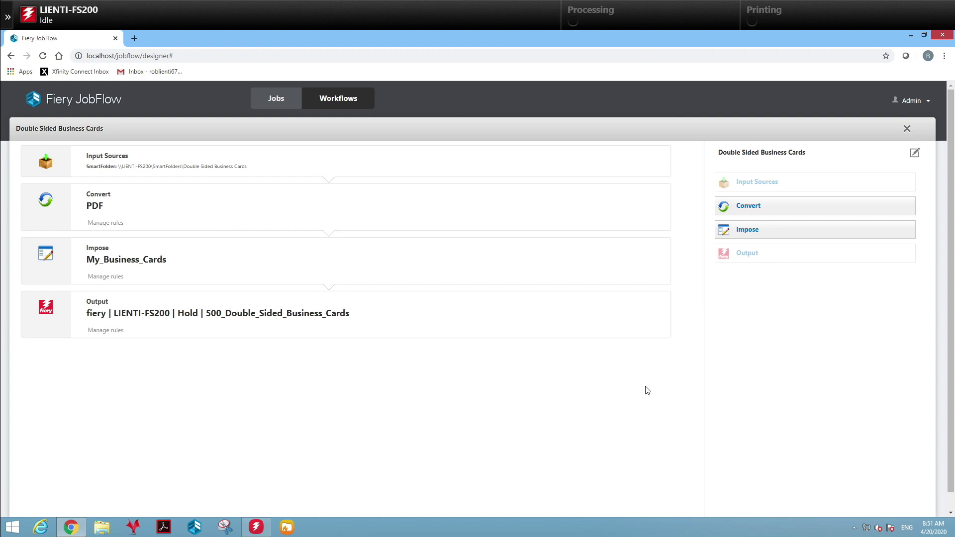
click(907, 130)
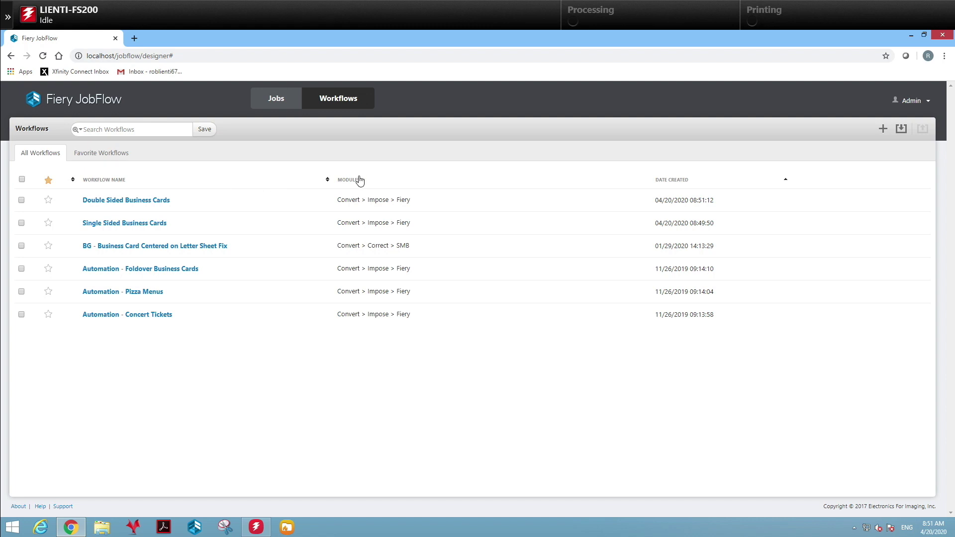
Step: Create a workflow named 'Business Card Automation - Start Here'
click(882, 129)
text(Bu)
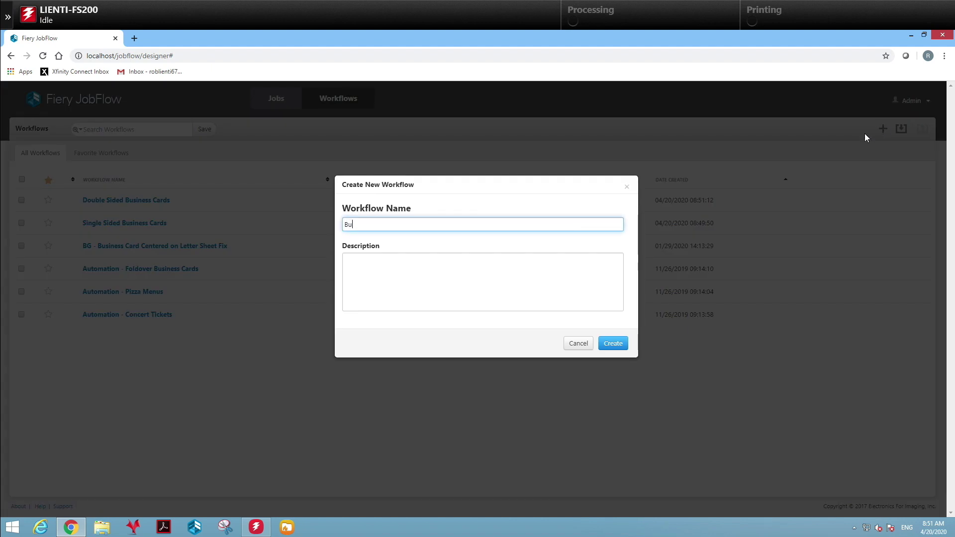
text(siness)
text( Card Au)
text(tomation - )
text(Start )
text(Here)
click(614, 344)
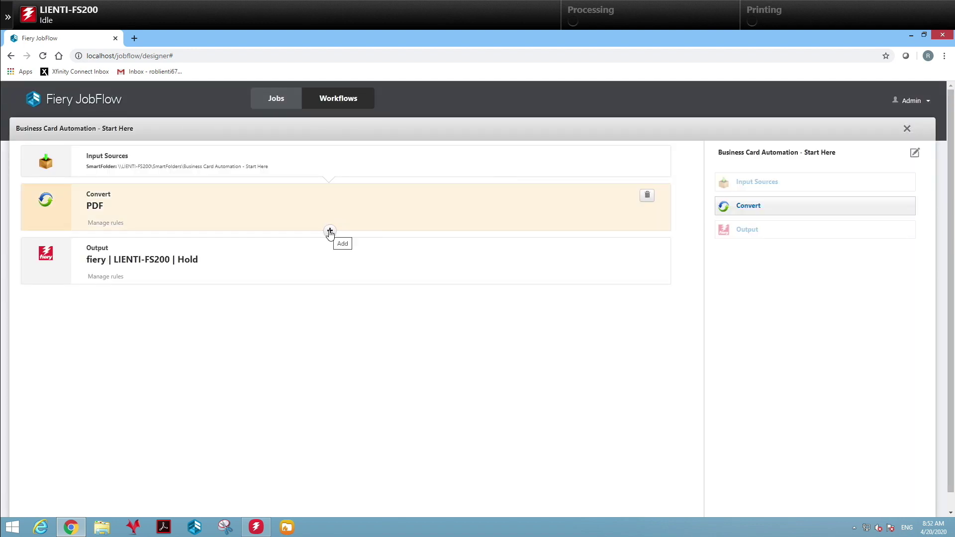
click(329, 232)
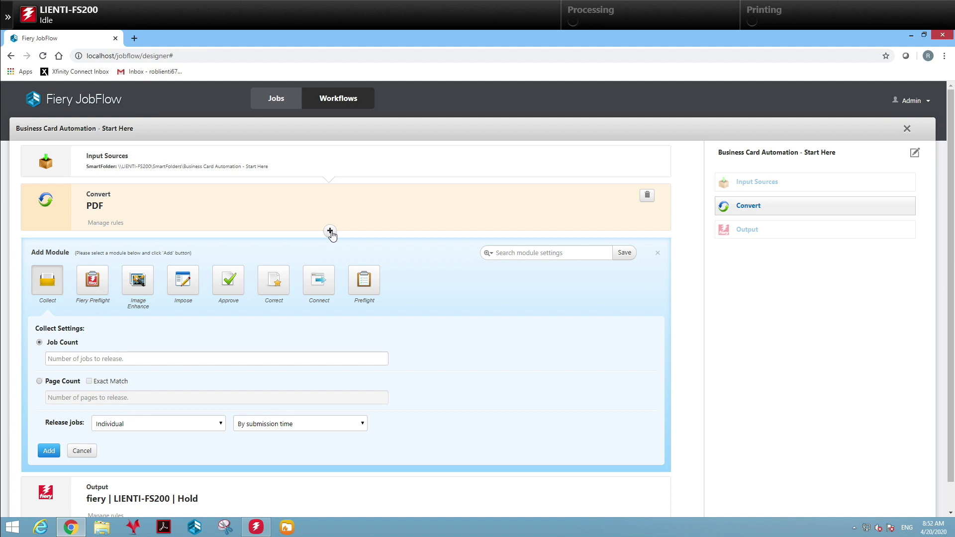
Step: Search module settings for 'Landscape' and add the Rotate all Pages to Landscape correction
click(548, 252)
text(Land)
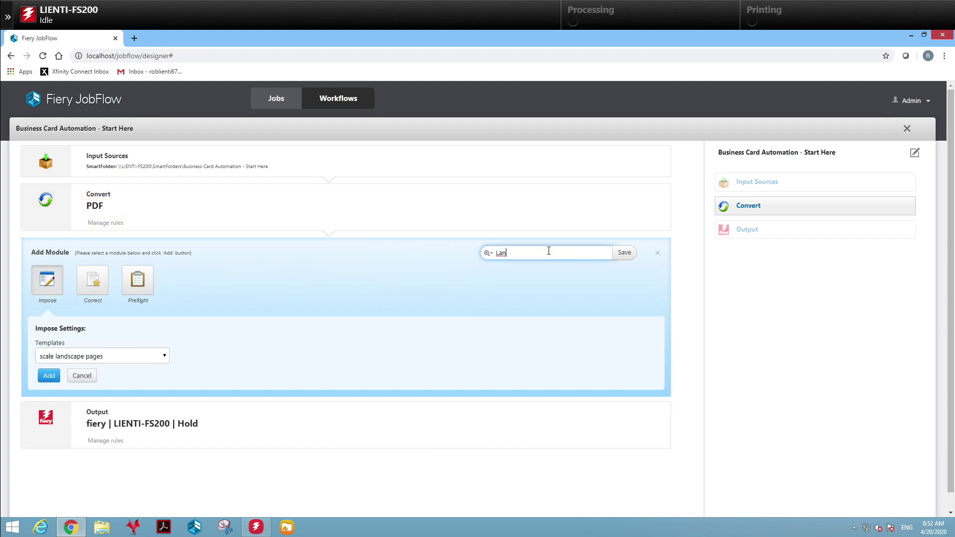
text(scape)
click(95, 283)
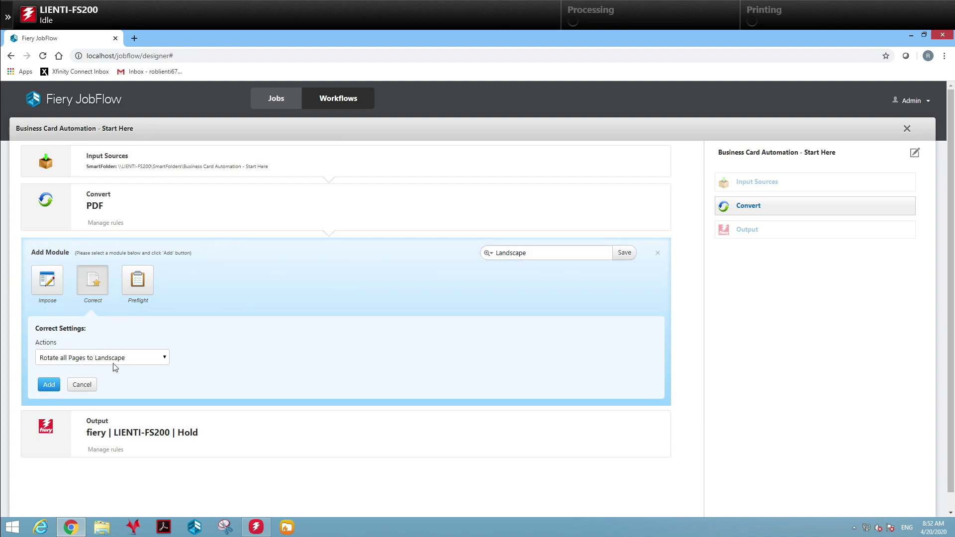
click(49, 385)
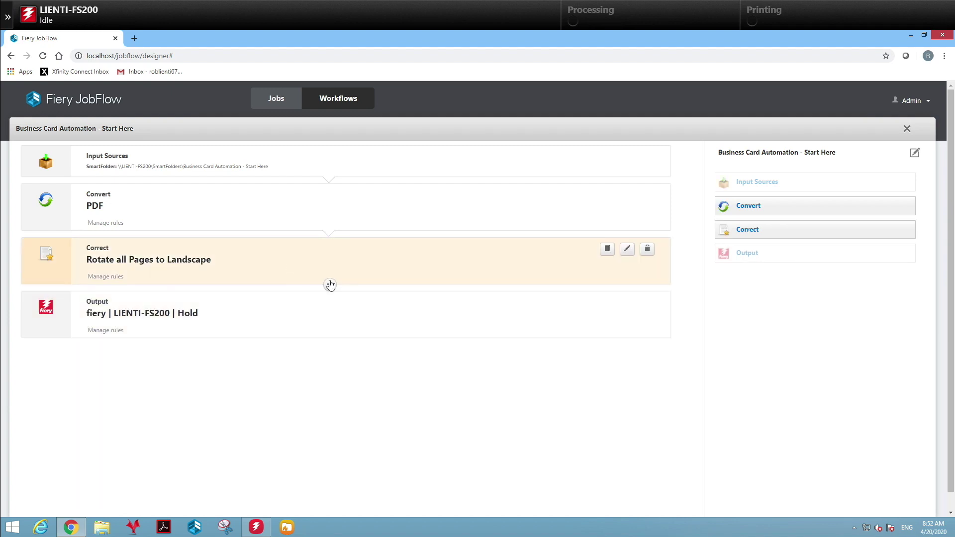
Step: Add a Preflight step after Correct using the IS TWO PAGES profile
click(330, 285)
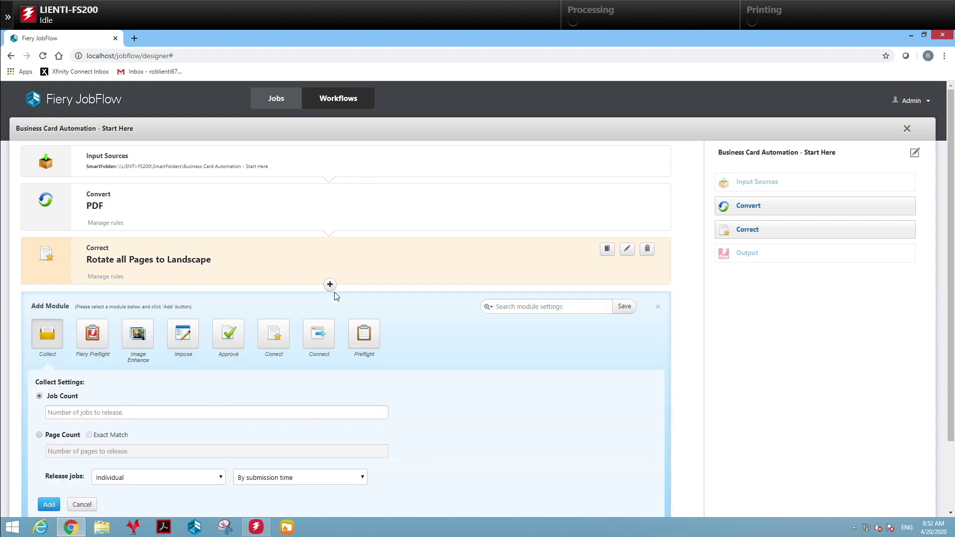
click(361, 332)
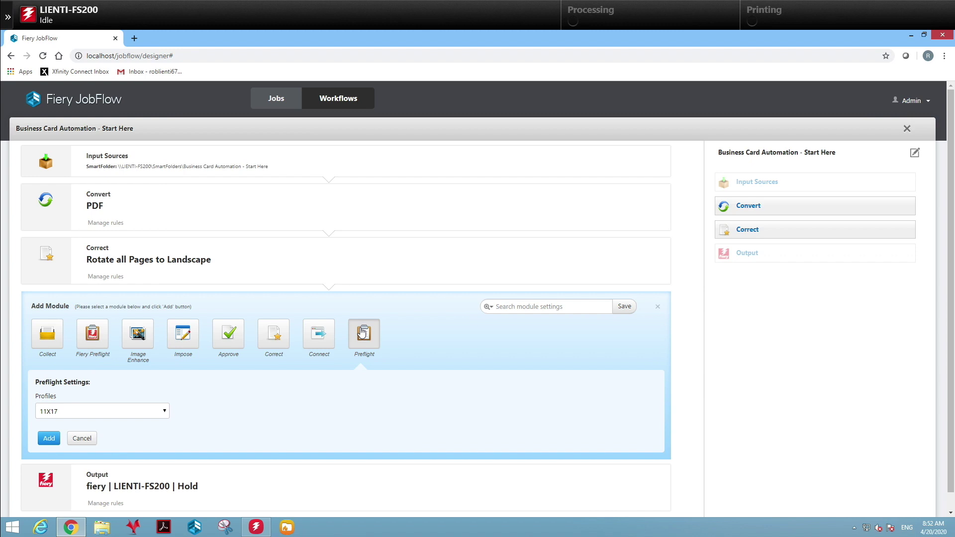
click(529, 307)
text(Two P)
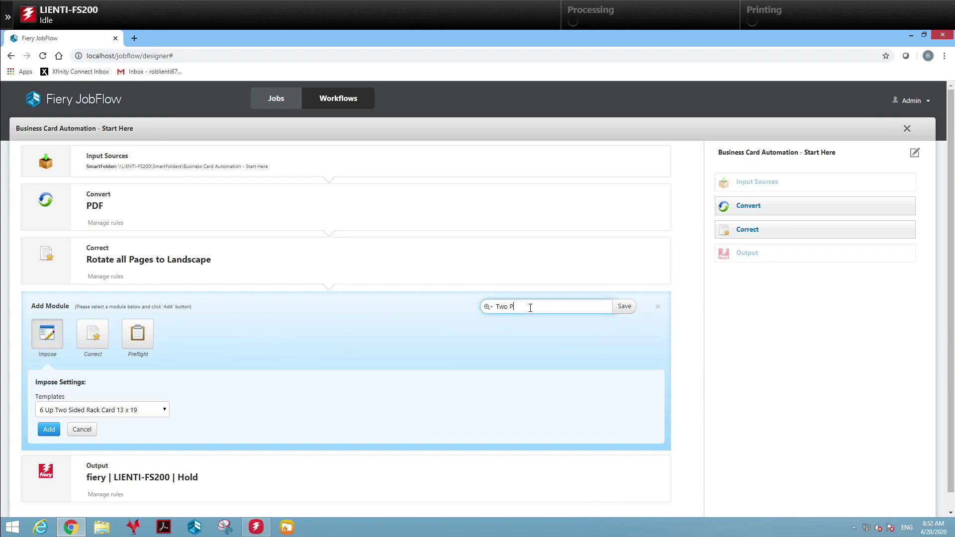
text(ages)
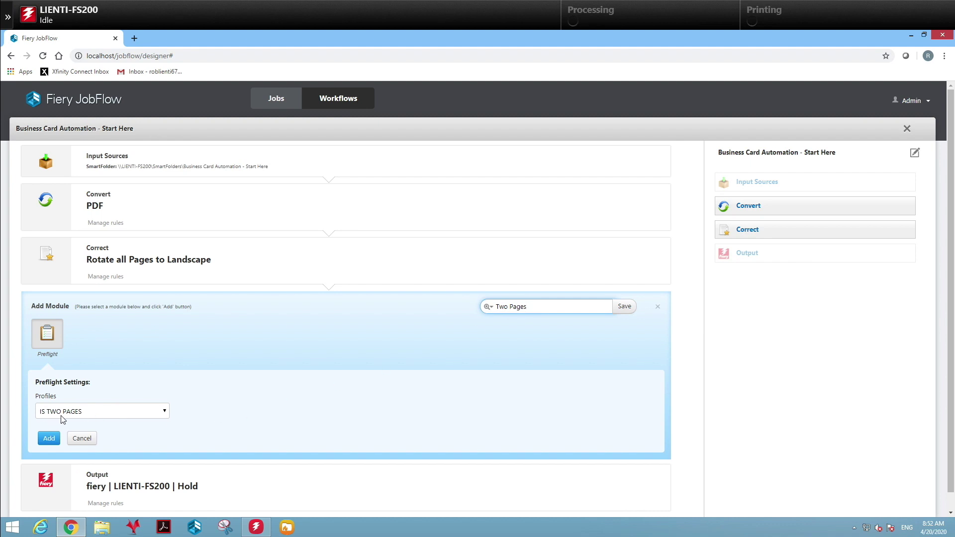
click(50, 439)
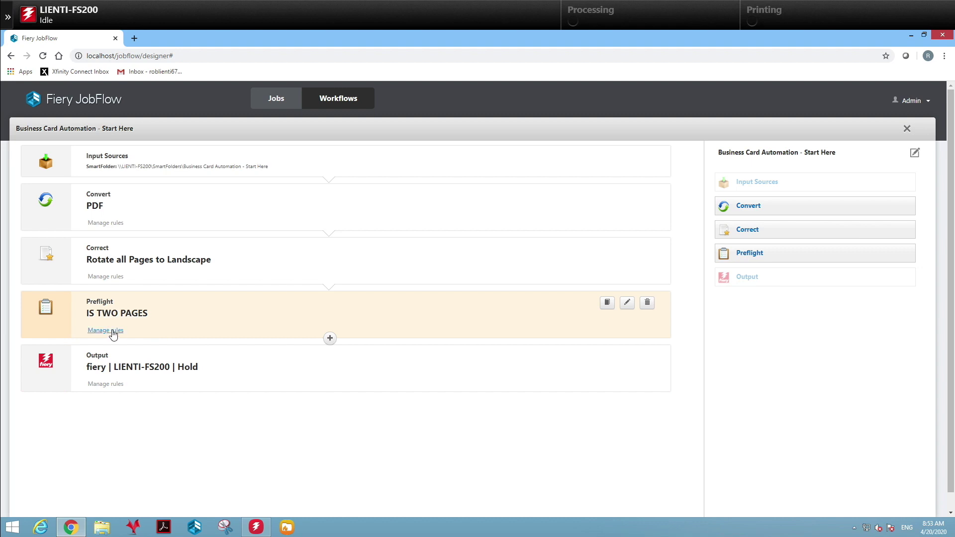
mouse_move(112, 334)
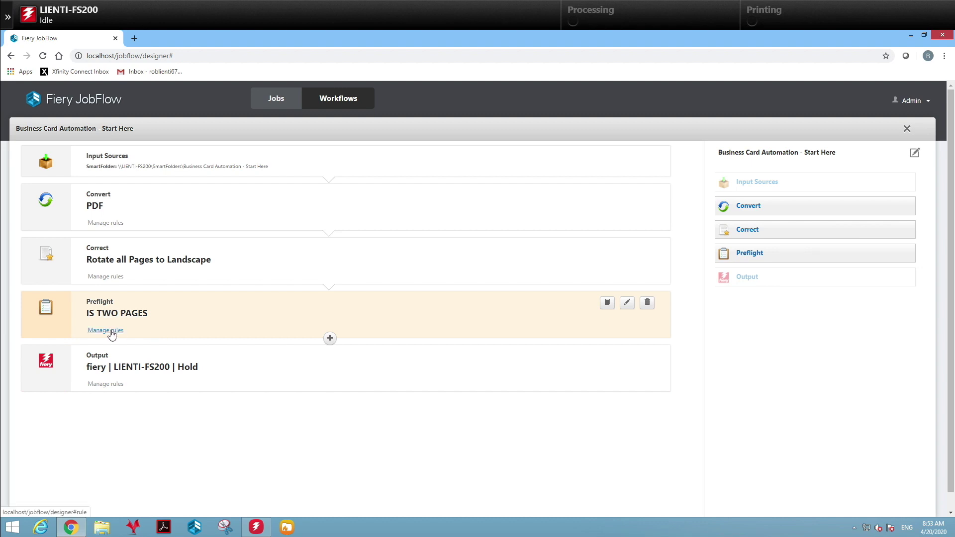
Step: Add a Preflight Passes rule that moves jobs to Double Sided Business Cards
click(110, 330)
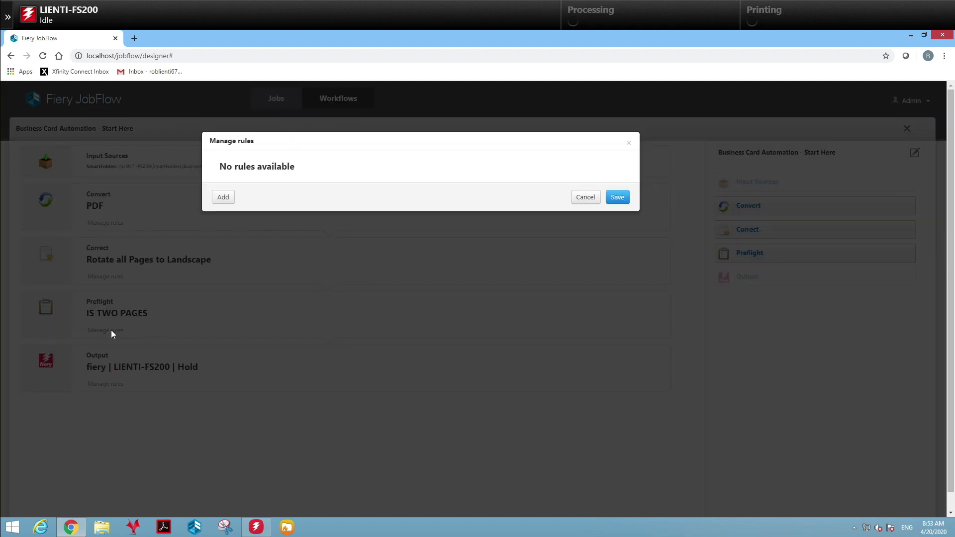
click(223, 198)
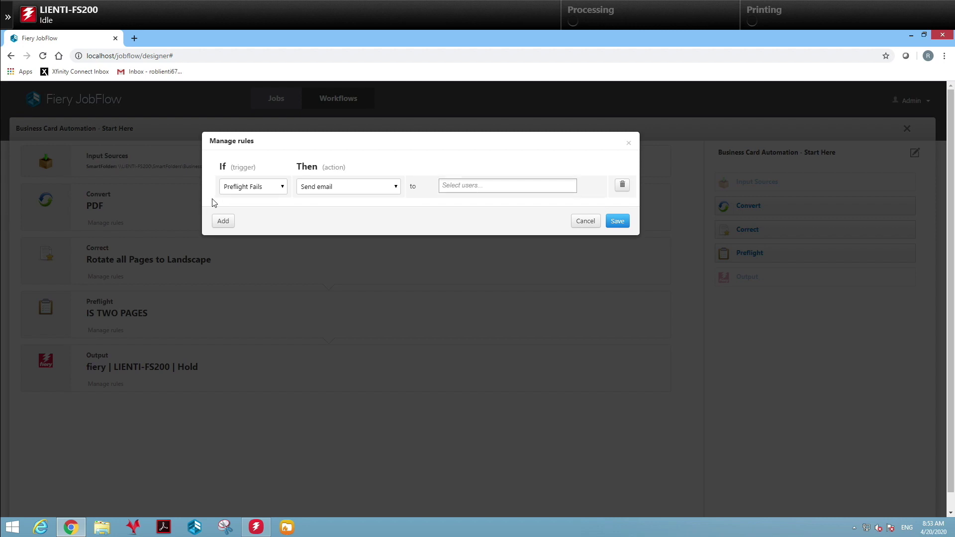
click(278, 187)
click(273, 208)
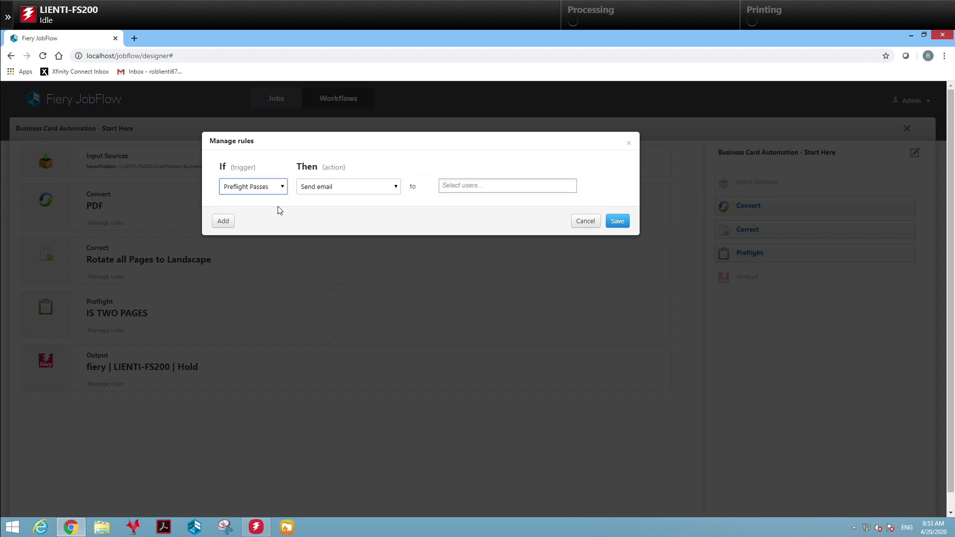
click(395, 186)
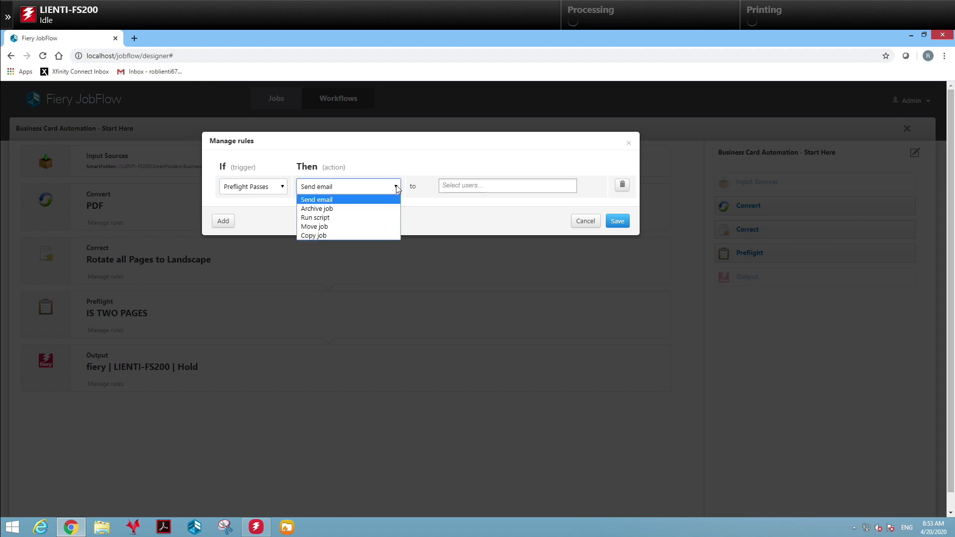
click(328, 227)
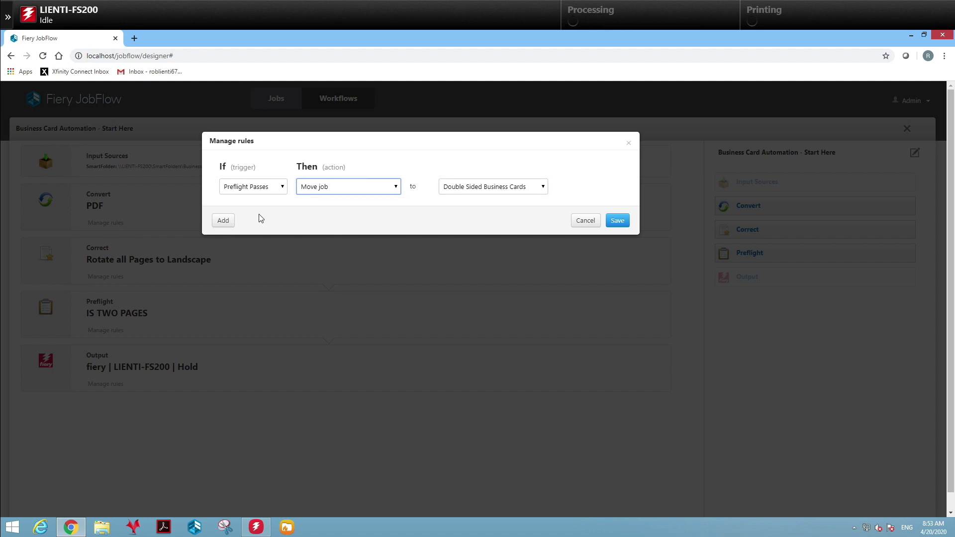
Step: Add a Preflight Fails rule moving jobs to Single Sided Business Cards, and save the rules
click(229, 220)
click(397, 209)
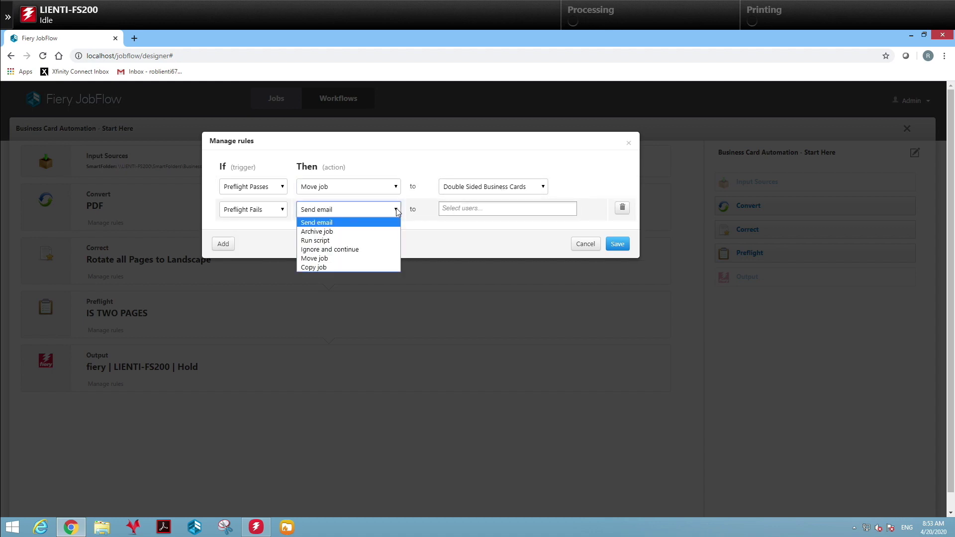
click(327, 258)
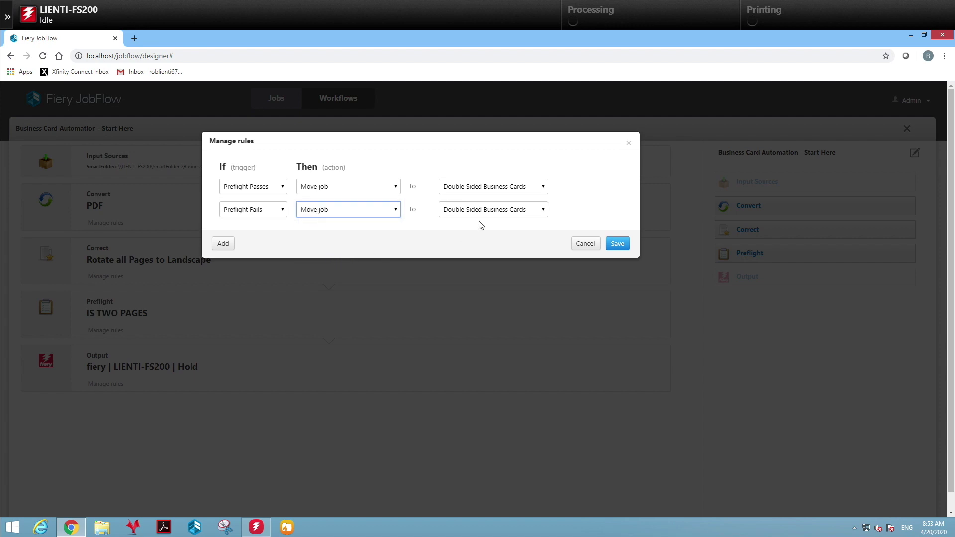
click(541, 209)
click(509, 242)
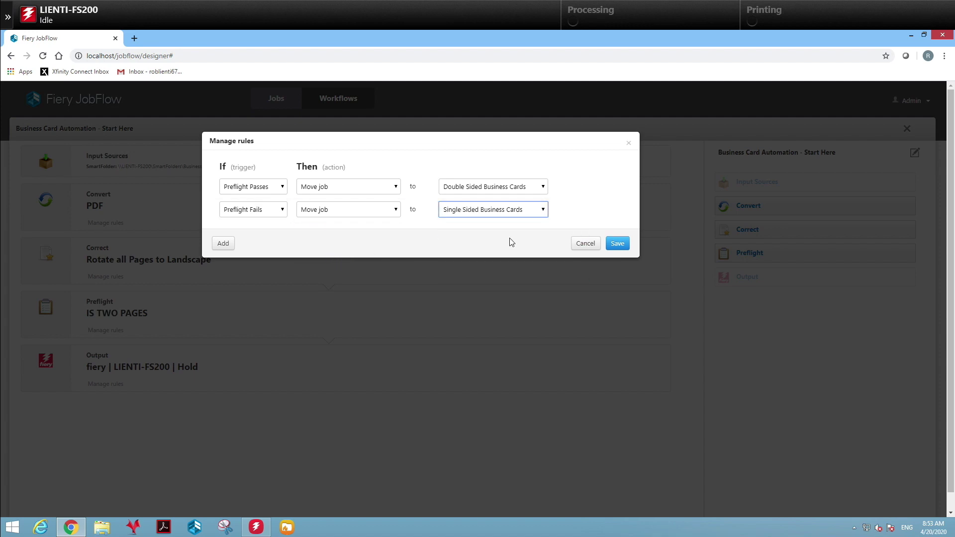
click(618, 243)
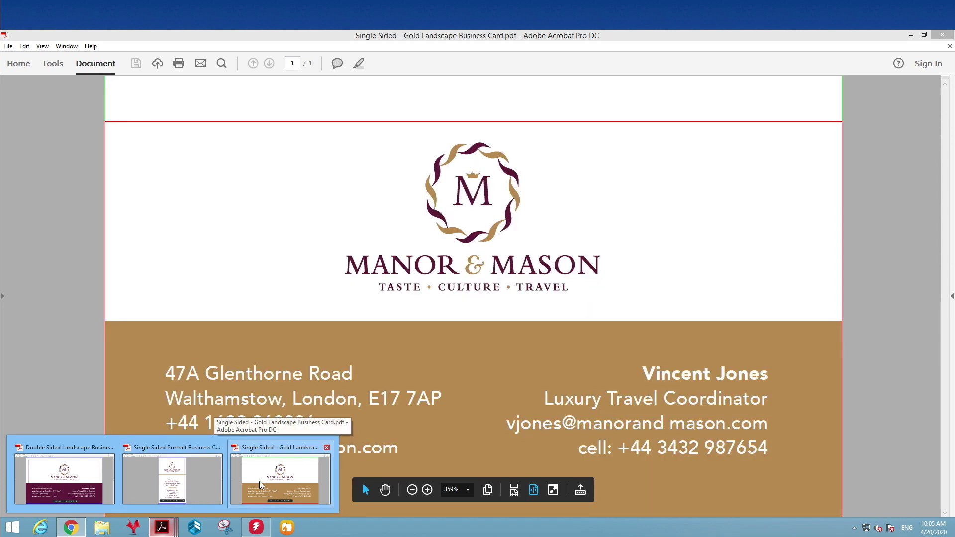
Step: Select the three business card PDFs on the desktop
drag(105, 129, 38, 301)
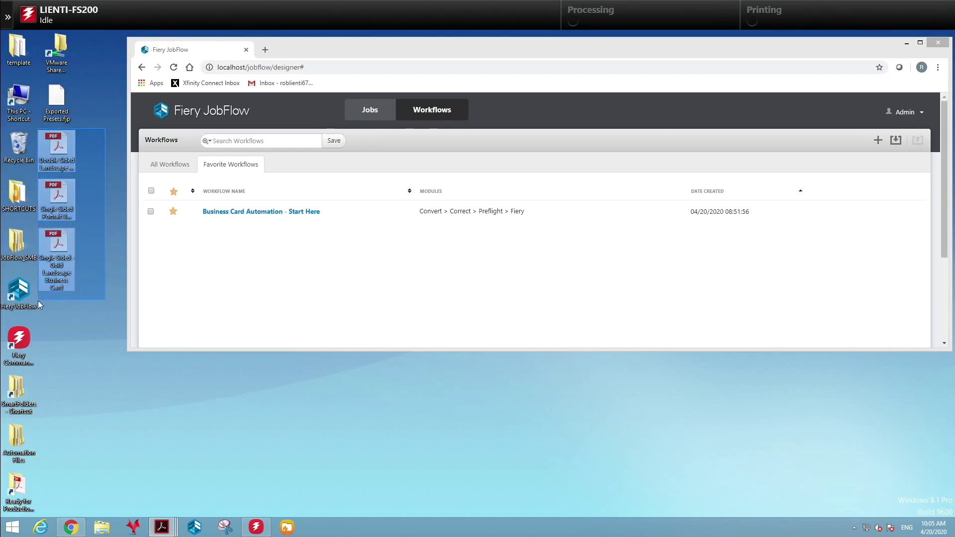
Step: Drag the three business card PDFs onto the Start Here workflow to upload them
drag(67, 162, 263, 219)
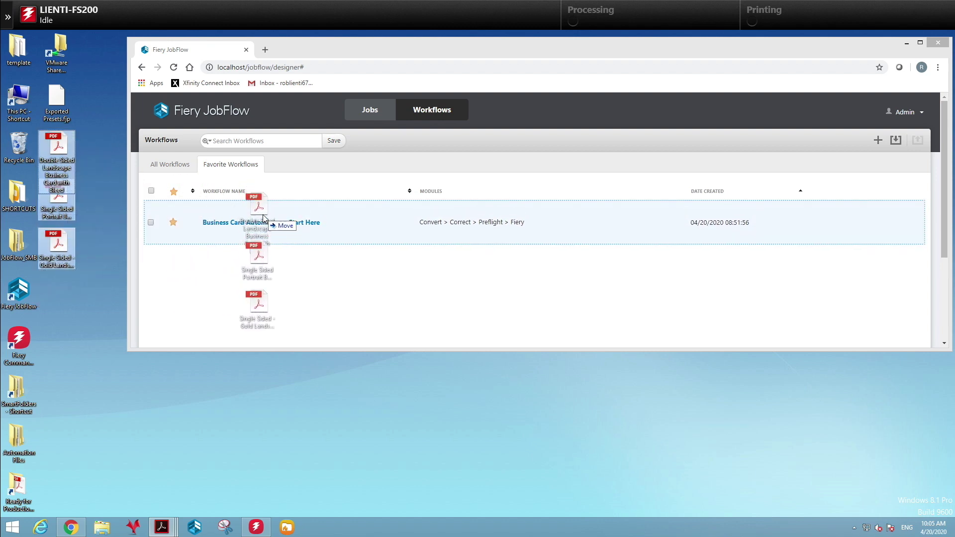
drag(263, 218, 266, 219)
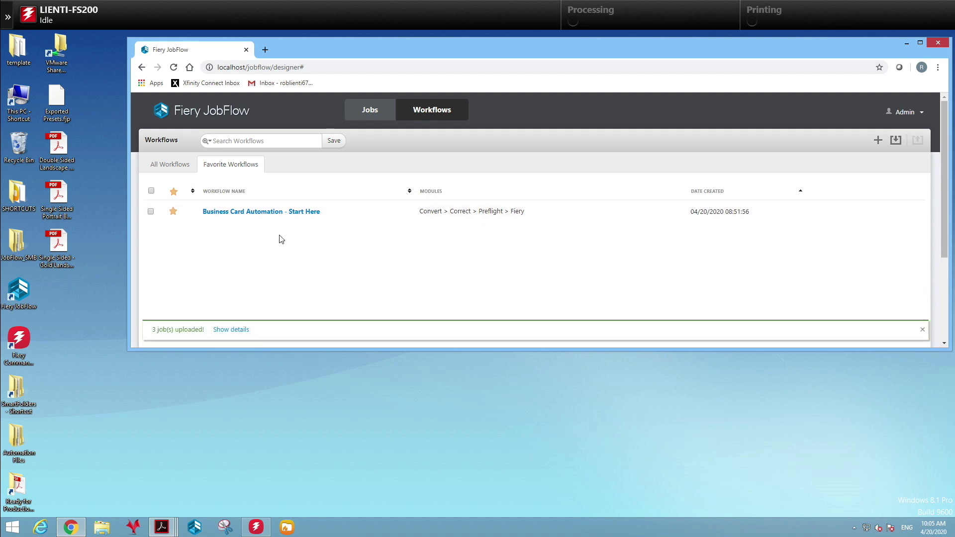
click(370, 110)
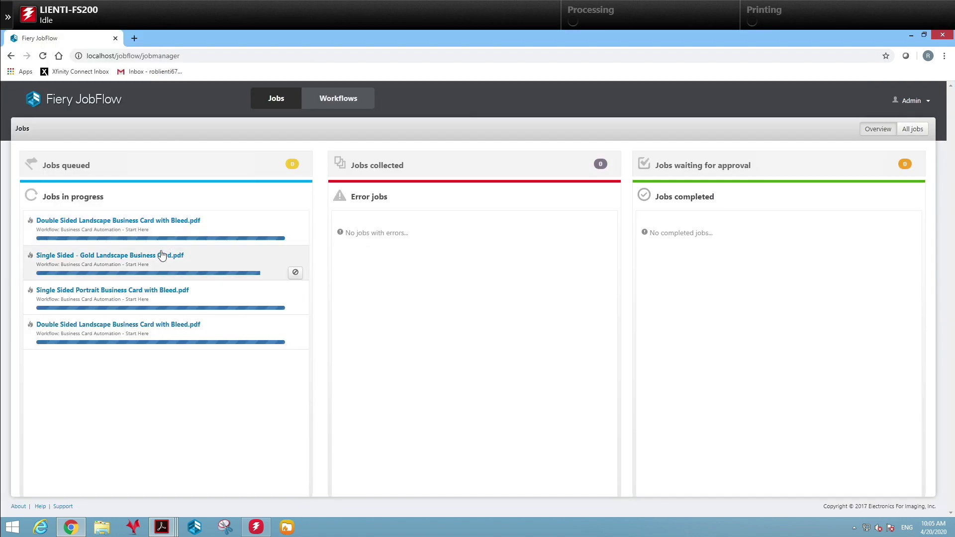
Step: Open the Gold Landscape job's details, scroll through its steps, then close them
click(141, 256)
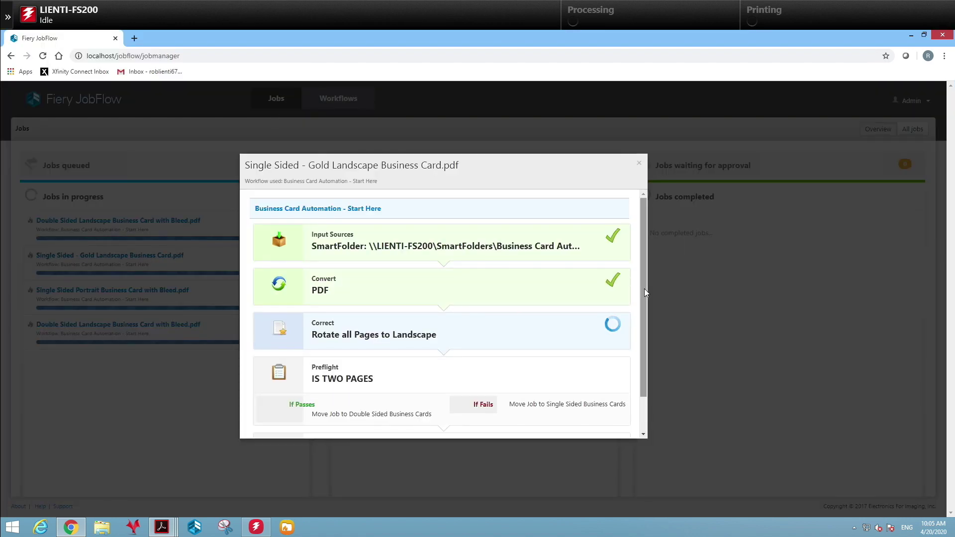
drag(644, 288, 647, 309)
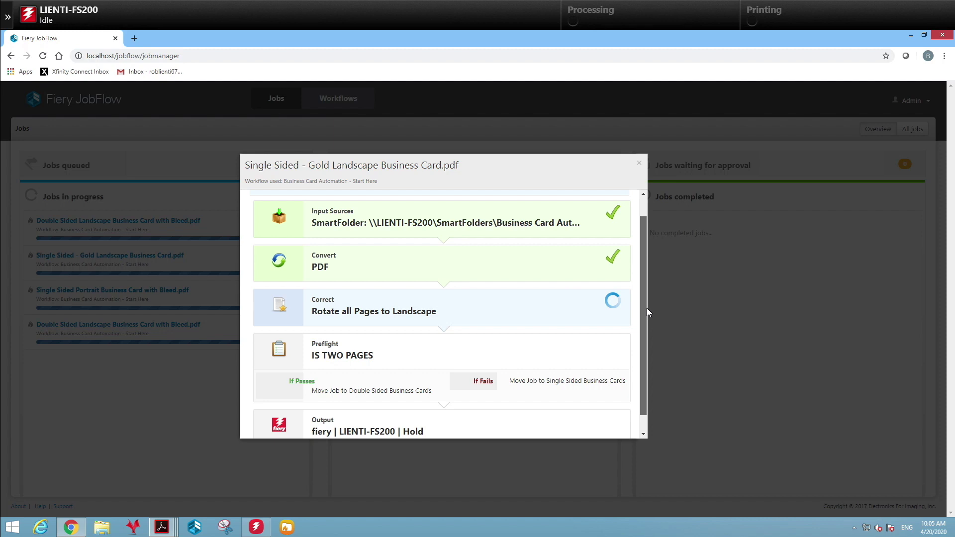
drag(647, 308, 645, 378)
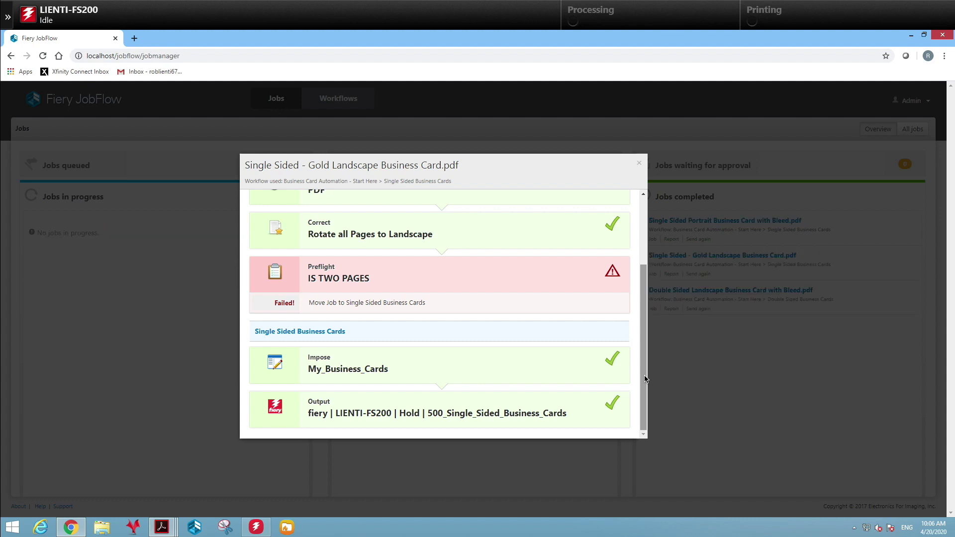
click(639, 163)
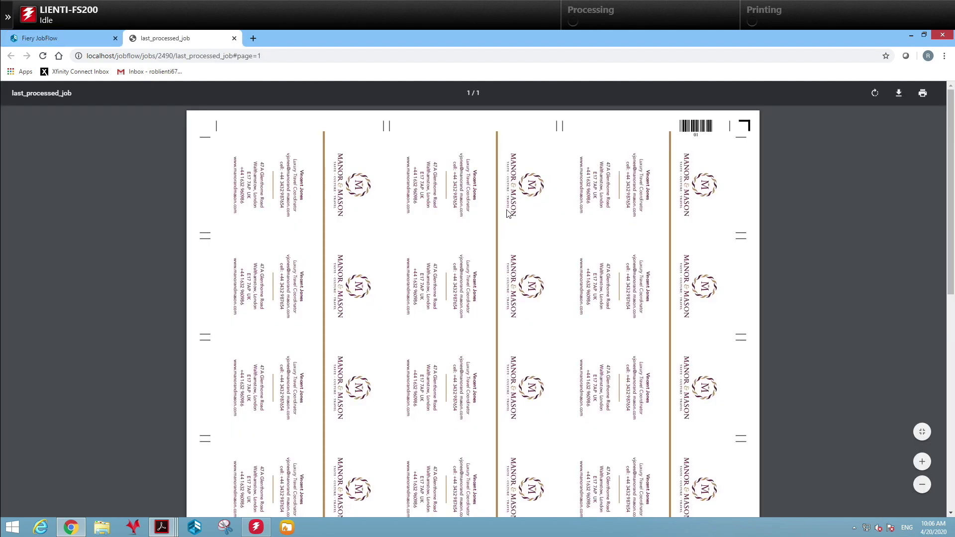
Step: Close the processed job preview and inspect the gold card job's imposed sheets
click(234, 38)
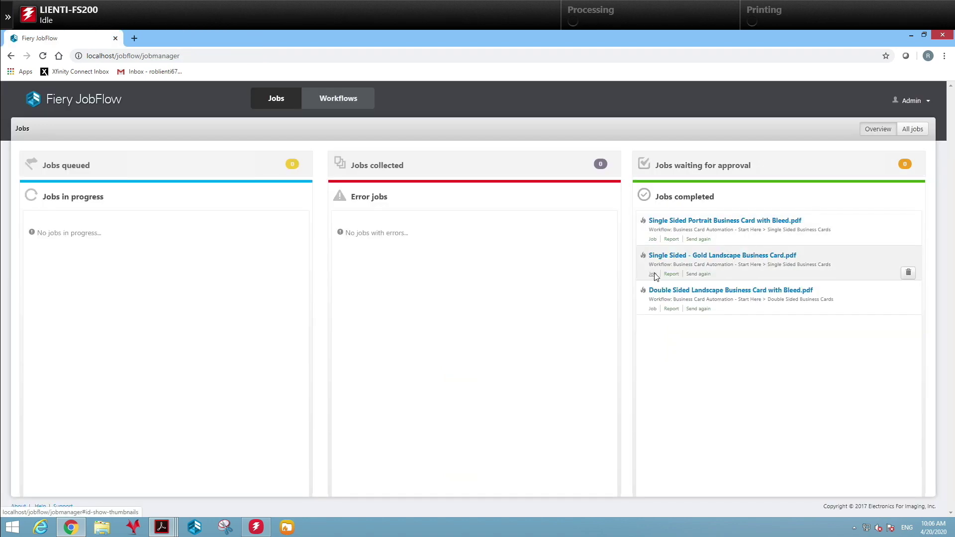
click(652, 274)
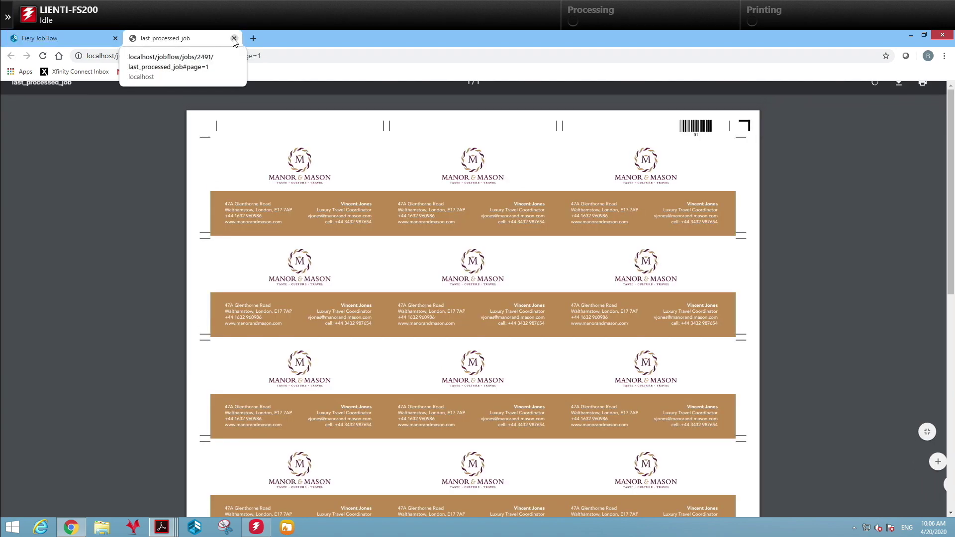
click(234, 38)
Step: Inspect the double-sided card job's imposed sheets, then switch to Command WorkStation
click(652, 309)
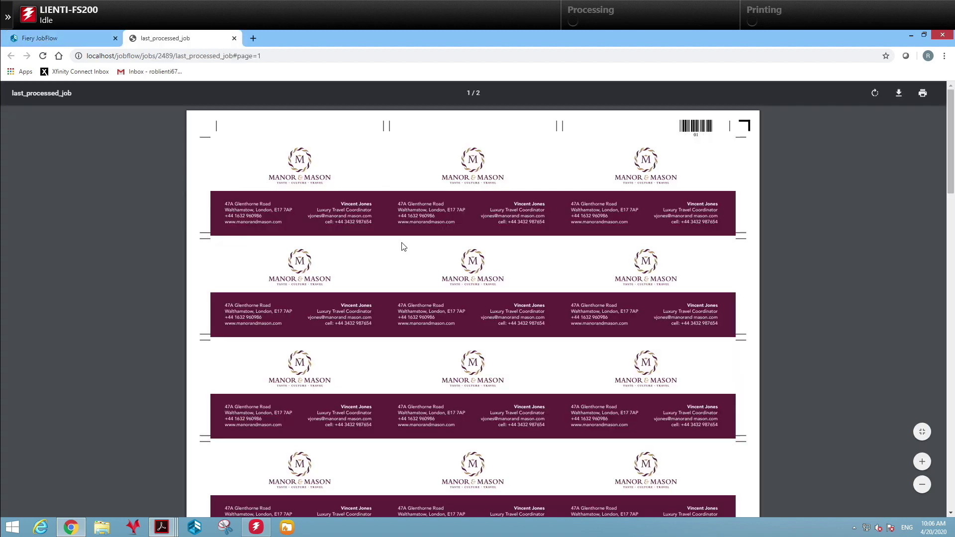
click(234, 38)
mouse_move(255, 526)
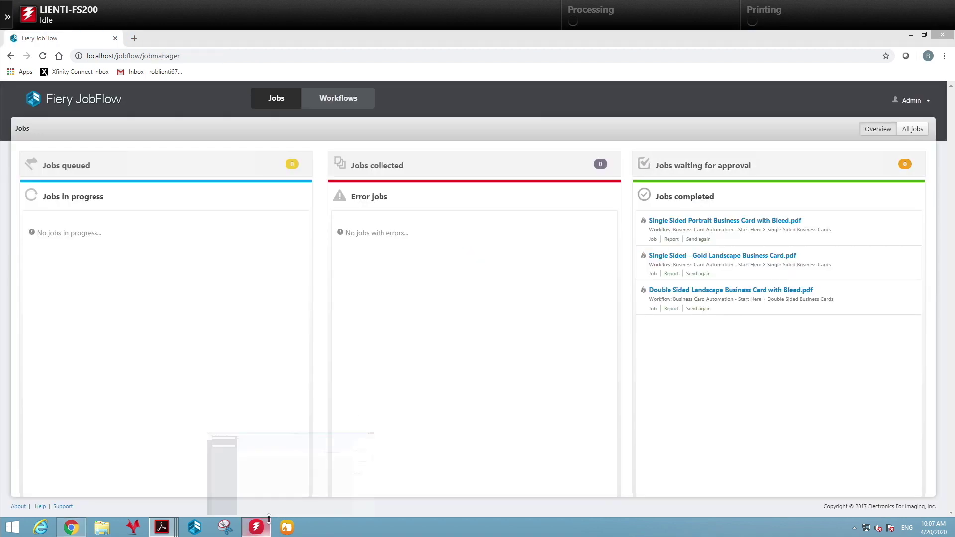
click(264, 526)
Step: Review the Job Summary for the single-sided portrait, gold landscape and double-sided landscape card jobs
click(308, 197)
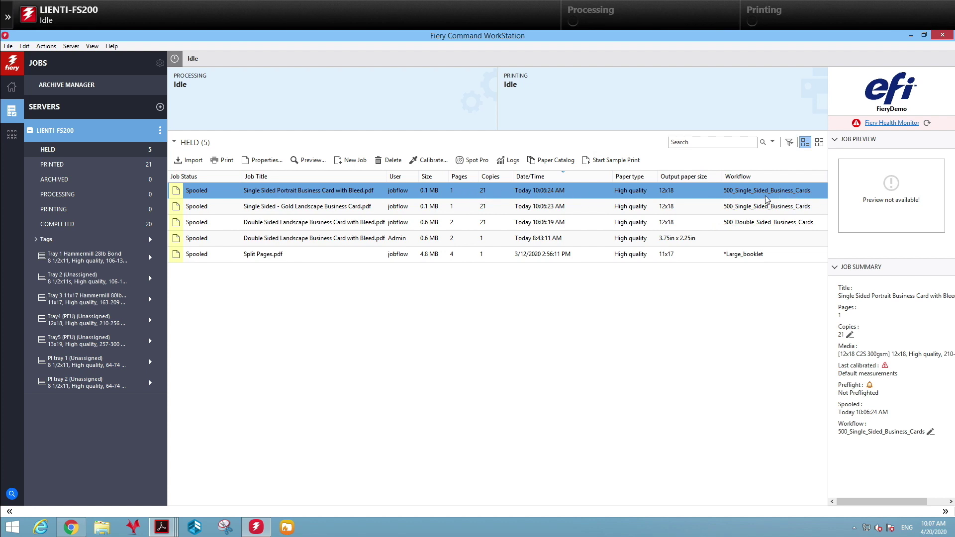
click(401, 208)
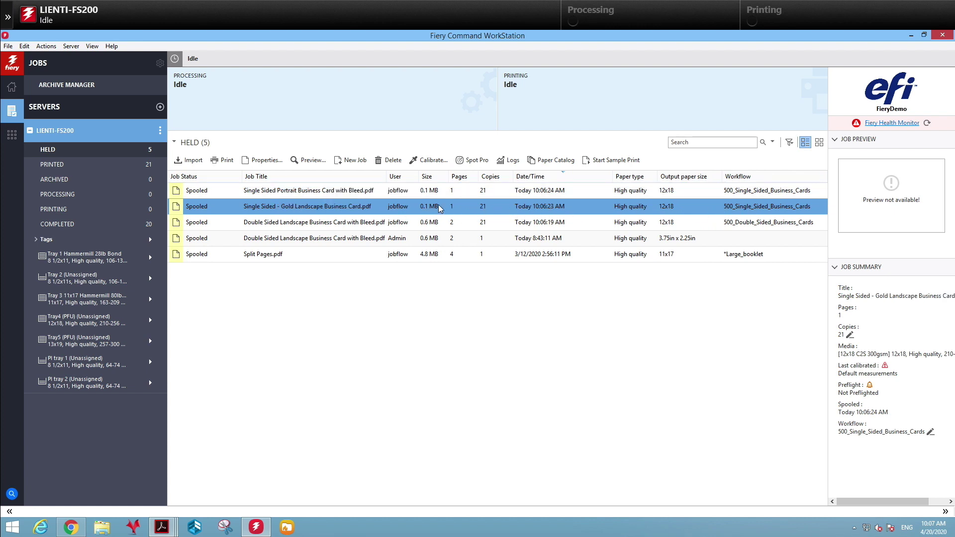
click(361, 227)
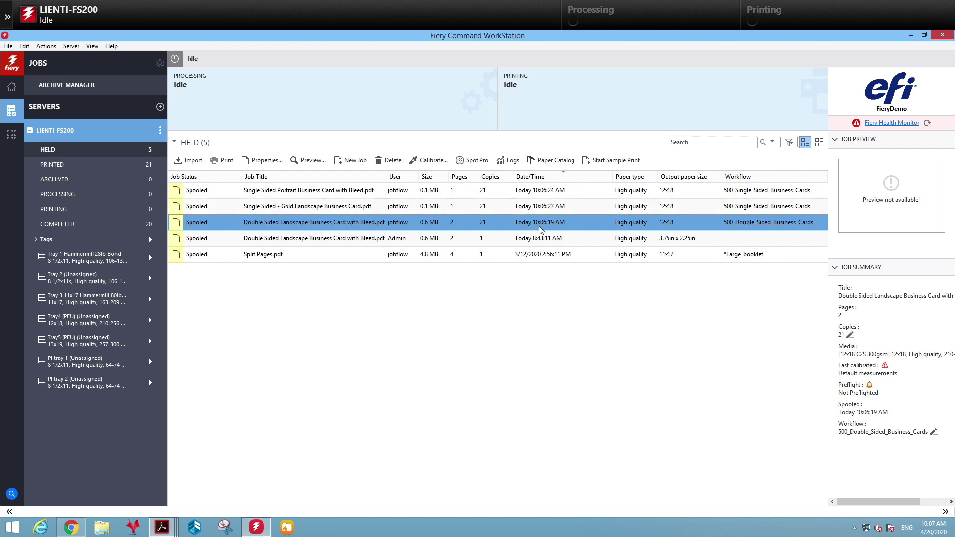